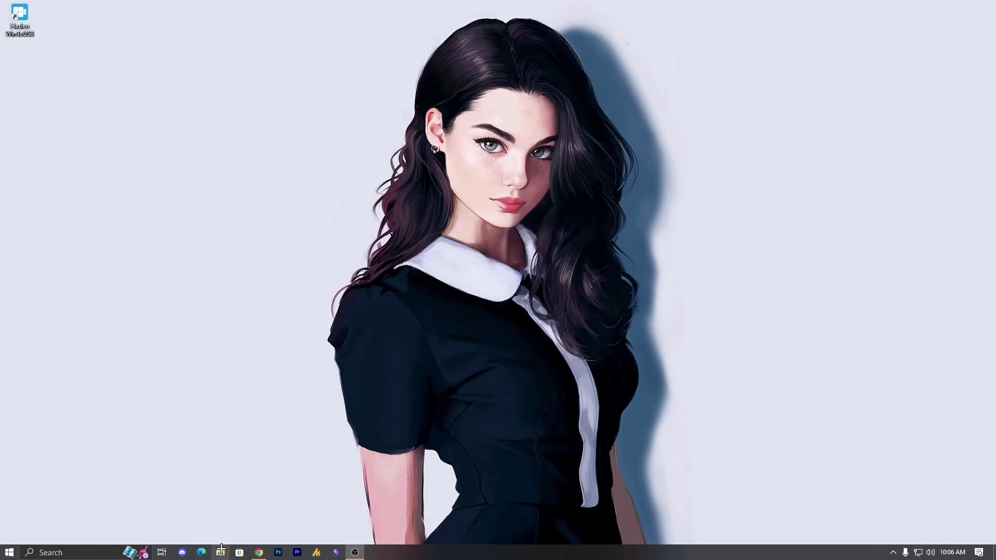
# In This PC, check the properties and maintenance tools of USB Drive (D:)
pyautogui.click(221, 551)
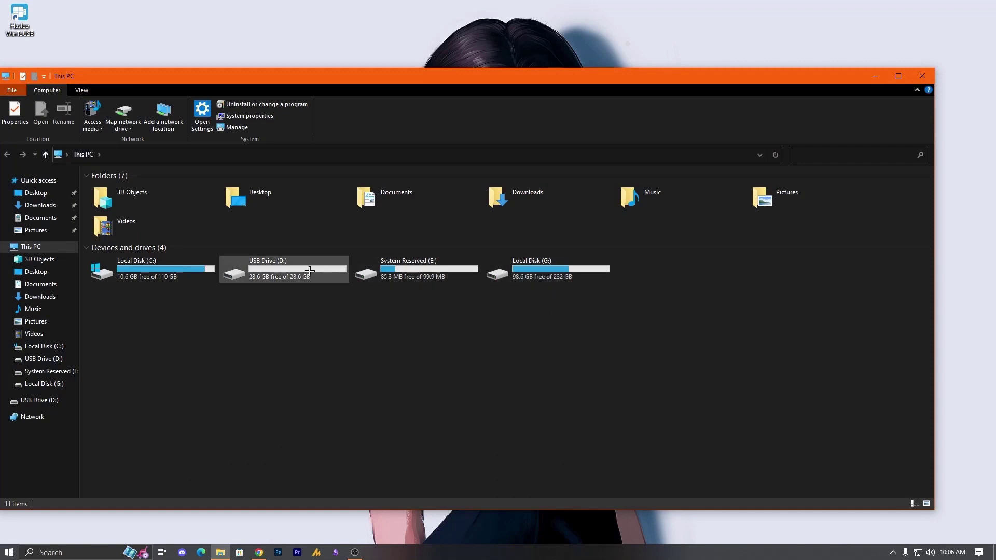
pyautogui.click(274, 275)
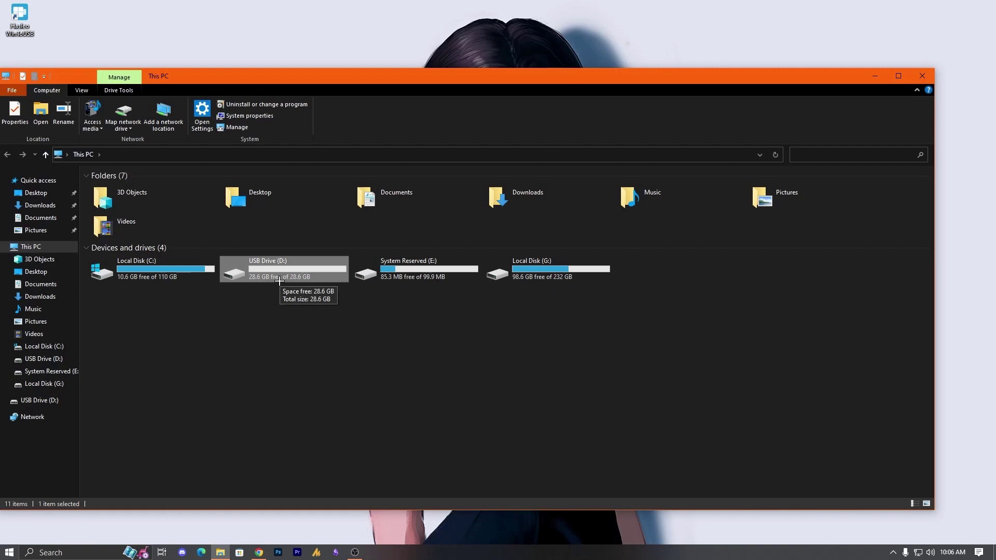
pyautogui.rightClick(282, 275)
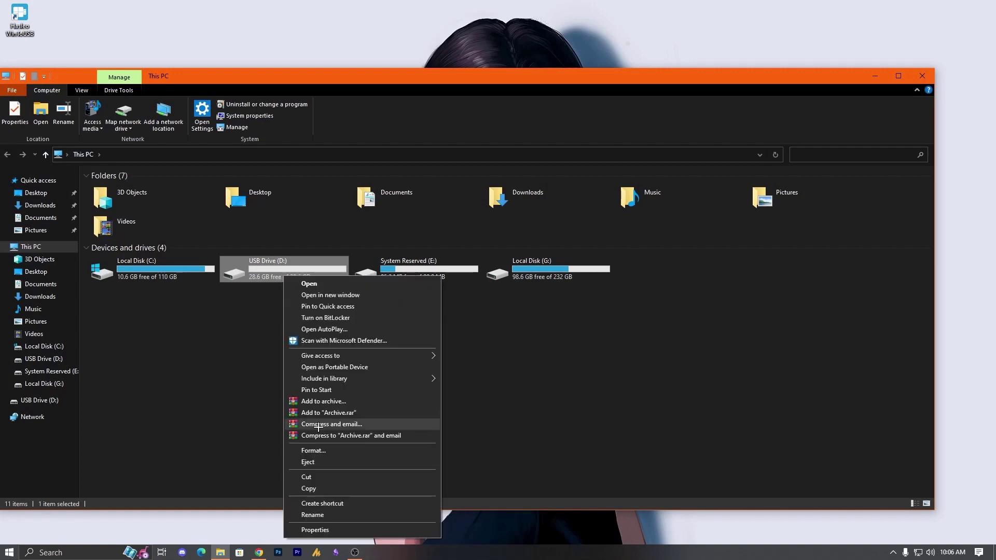
pyautogui.click(343, 527)
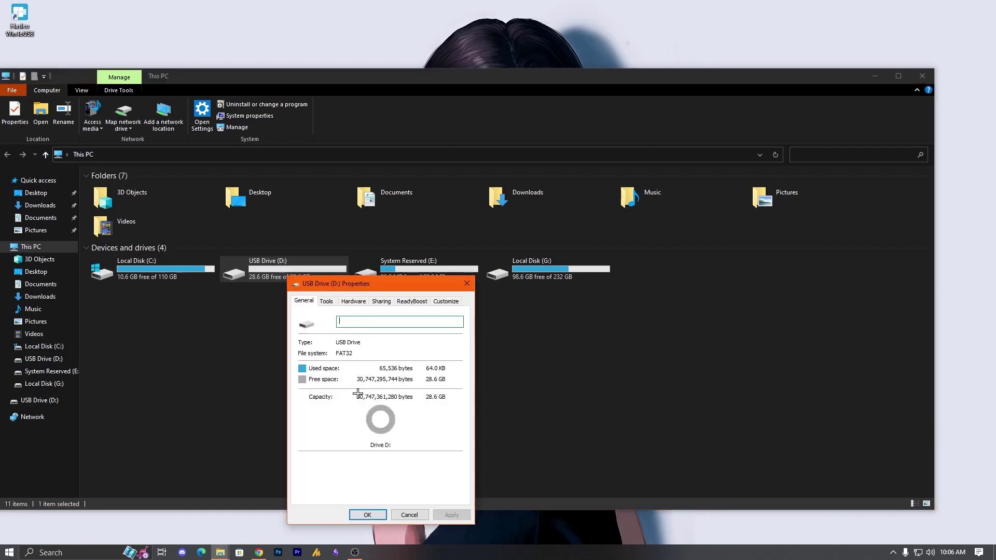
pyautogui.click(327, 301)
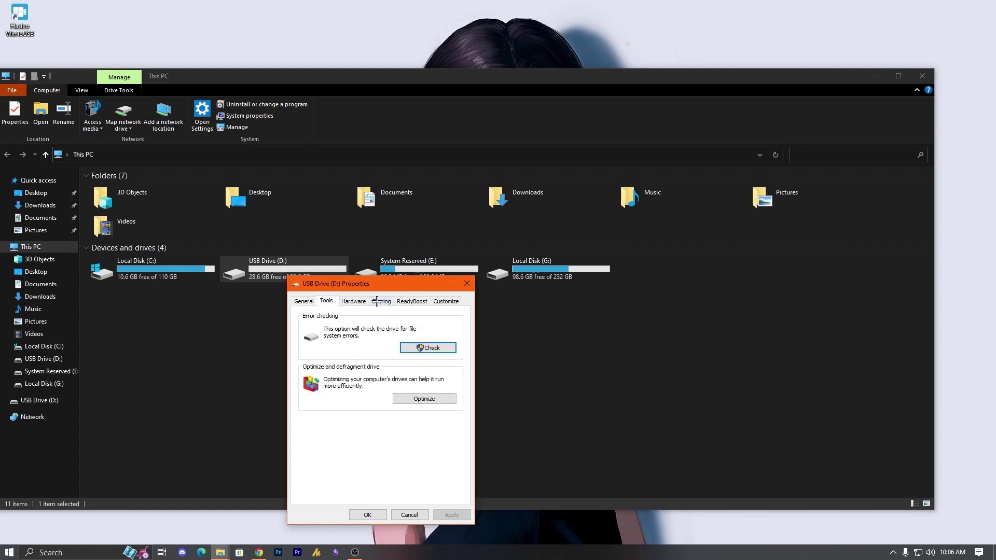
pyautogui.click(408, 515)
# Quick-format USB Drive (D:) as FAT32, confirming the erase warning
pyautogui.rightClick(305, 276)
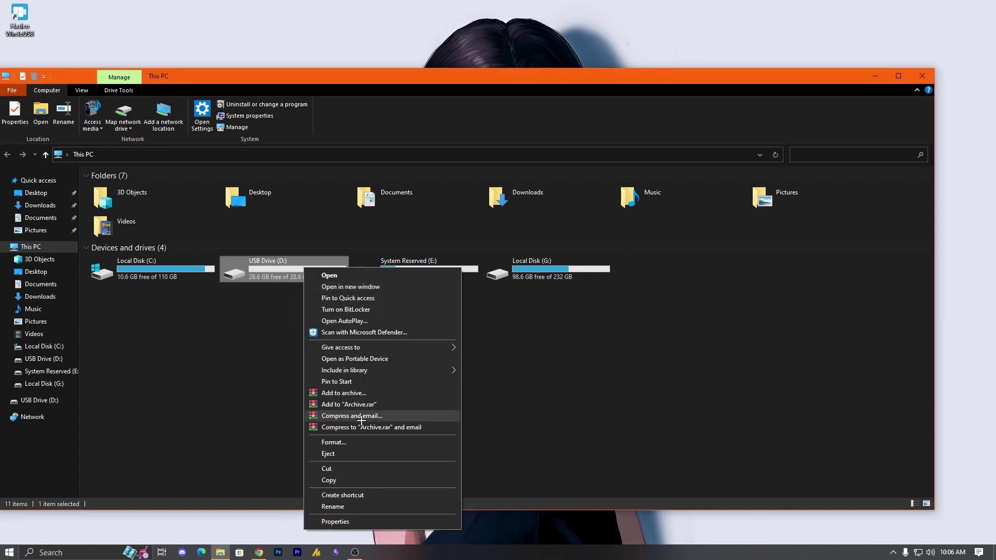
pyautogui.click(342, 442)
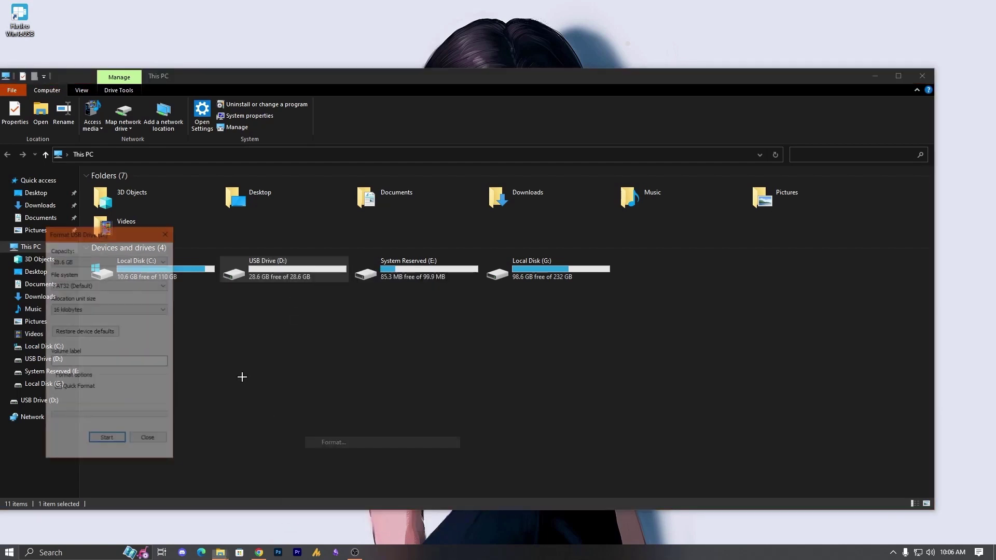
pyautogui.click(105, 440)
pyautogui.click(515, 276)
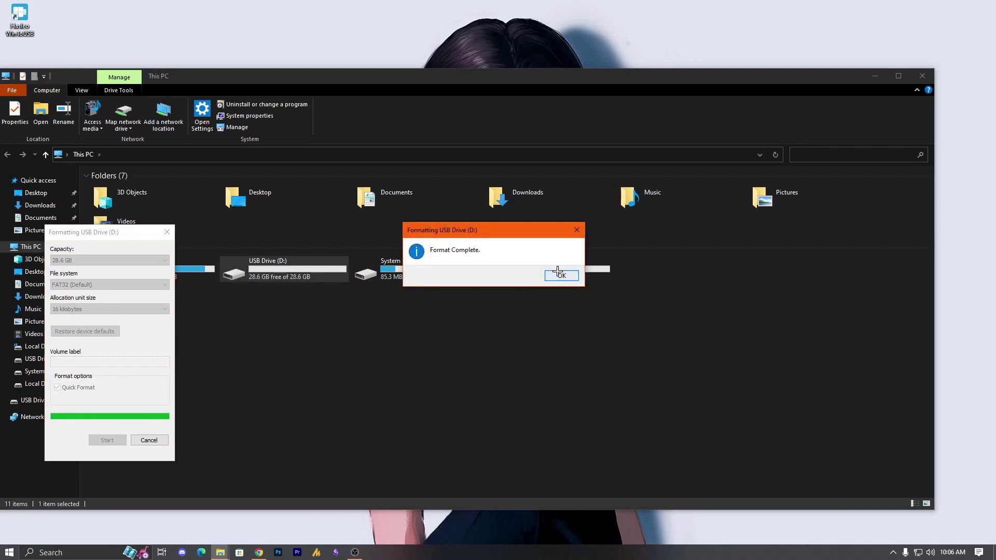
pyautogui.click(558, 274)
pyautogui.click(149, 441)
# Close This PC, launch Hasleo WinToUSB from its desktop shortcut and nudge its window left
pyautogui.click(923, 75)
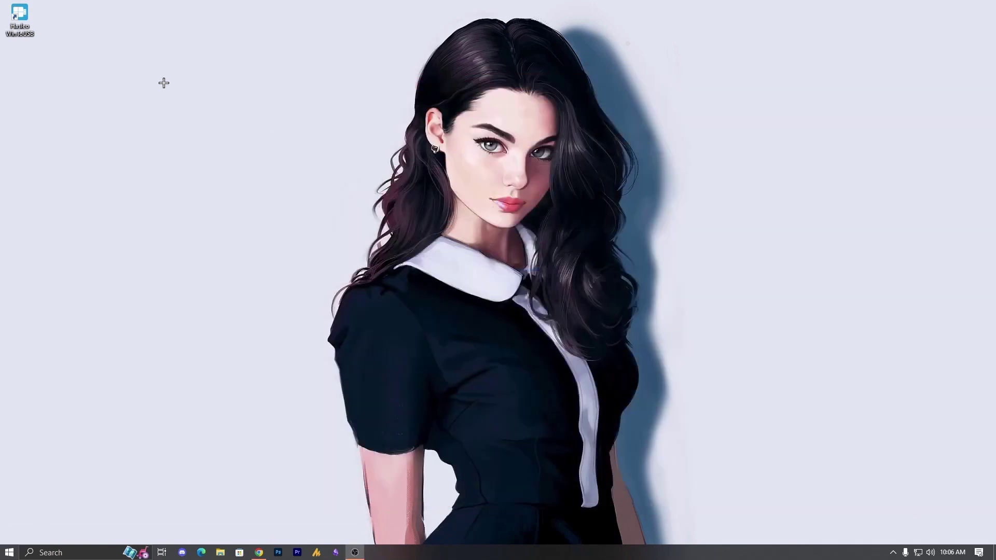
pyautogui.doubleClick(24, 30)
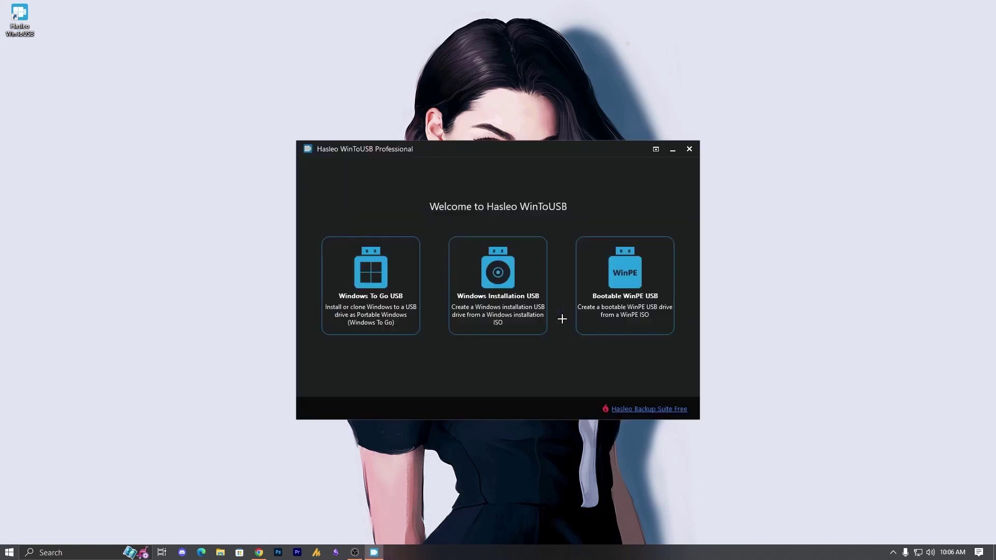
pyautogui.moveTo(437, 155); pyautogui.dragTo(412, 153)
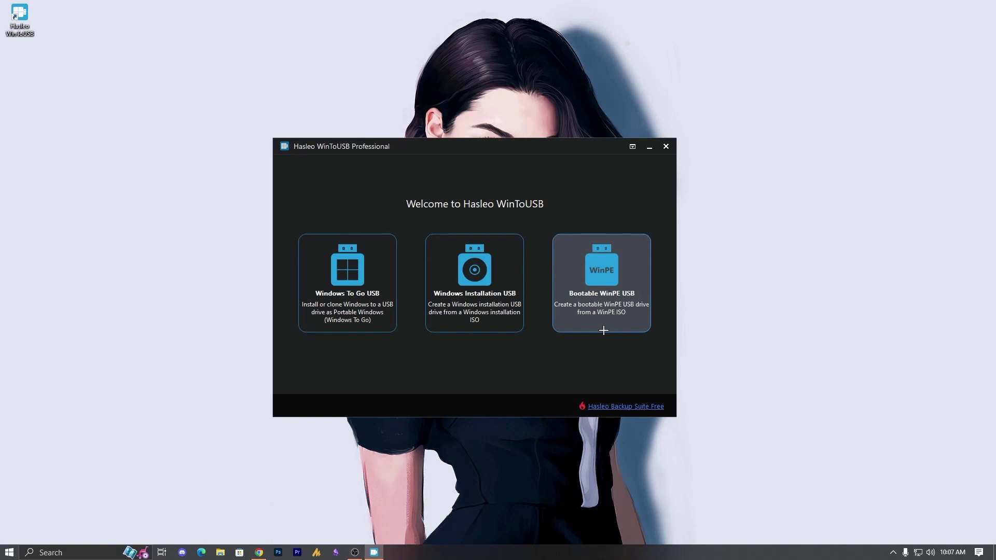
# Start a Windows Installation USB and pick Windows 10 under Download Windows ISO
pyautogui.click(460, 306)
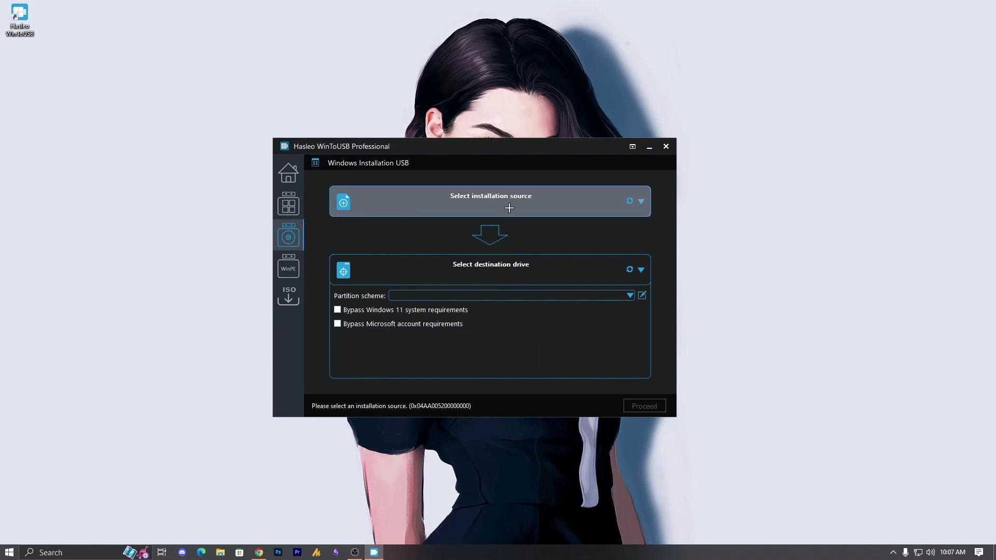
pyautogui.click(509, 208)
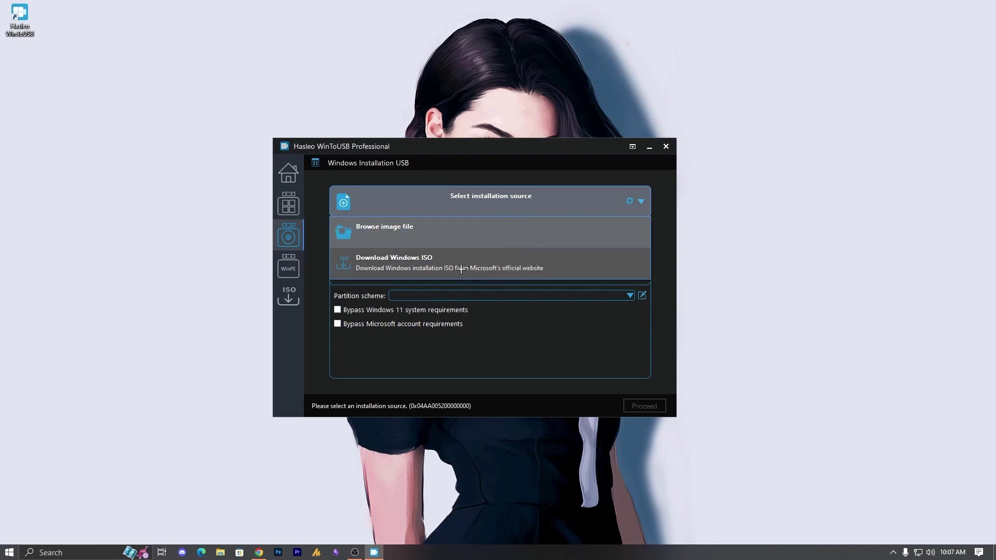
pyautogui.click(473, 265)
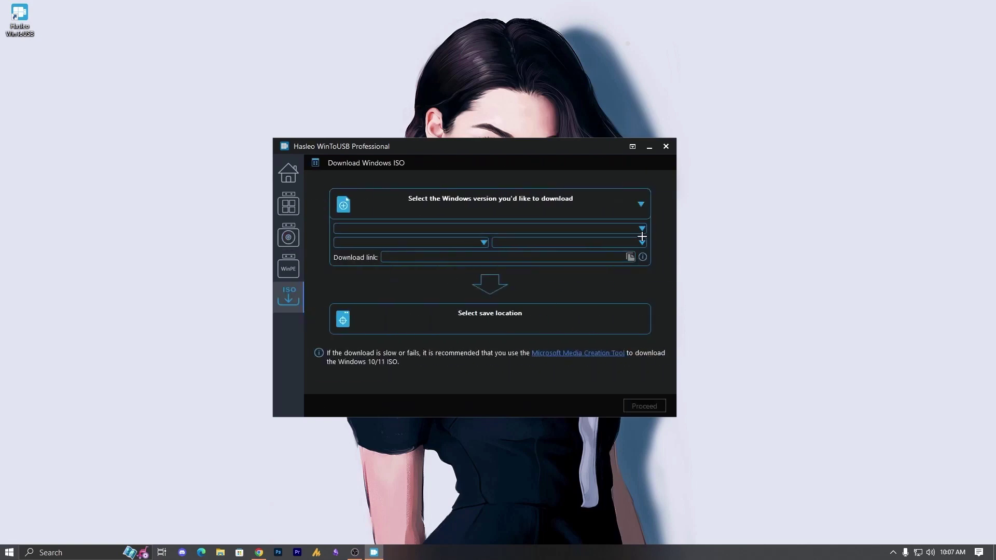
pyautogui.click(642, 203)
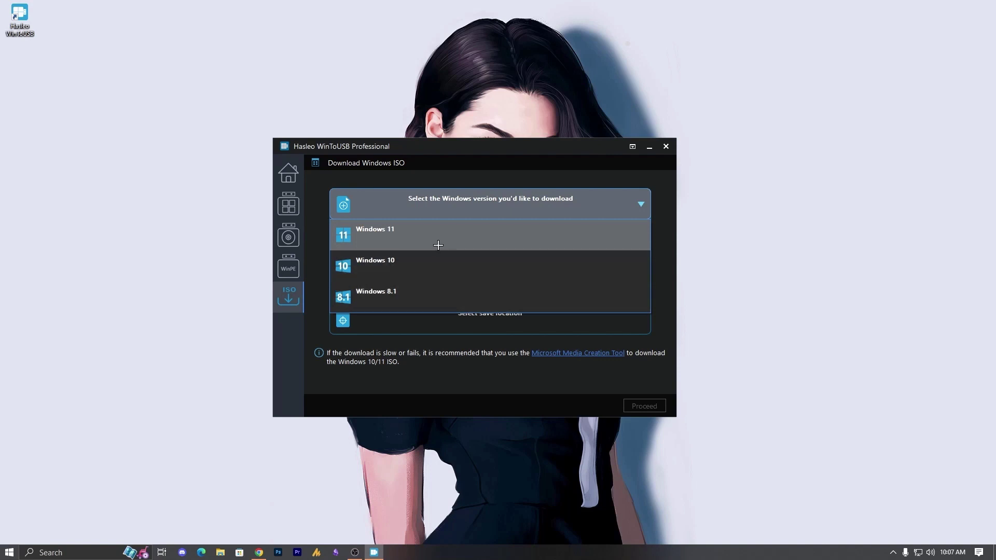
pyautogui.click(543, 265)
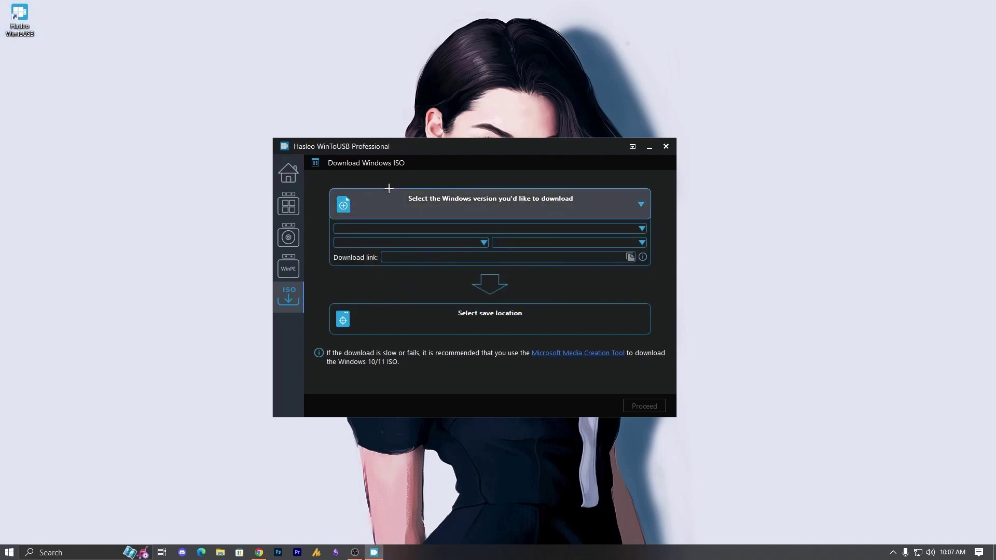
# Reopen Windows Installation USB and load Win10_22H2_EnglishInternational_x64v1.iso from Local Disk (G:) as source
pyautogui.click(294, 179)
pyautogui.click(474, 277)
pyautogui.click(623, 203)
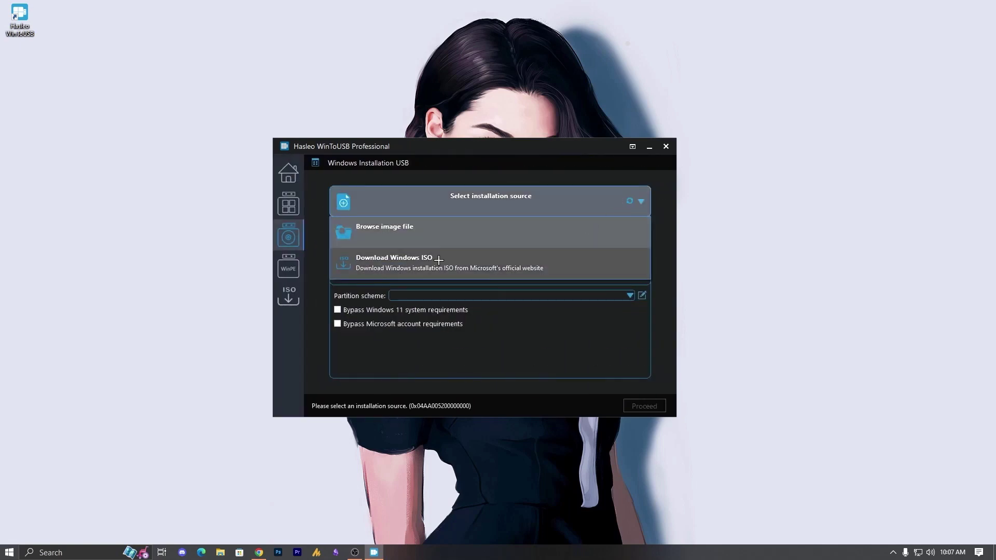
pyautogui.click(405, 228)
pyautogui.scroll(-1, 312, 339)
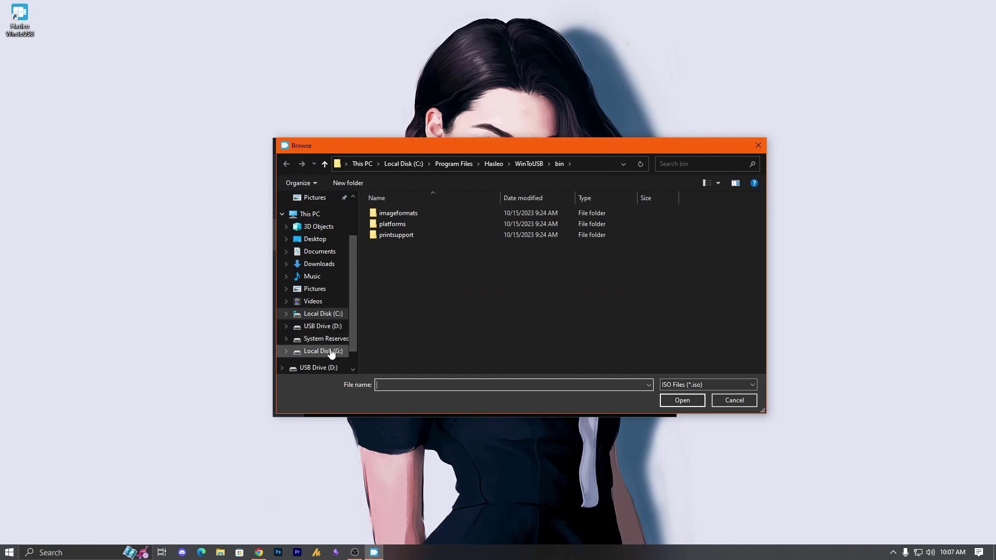
pyautogui.click(327, 353)
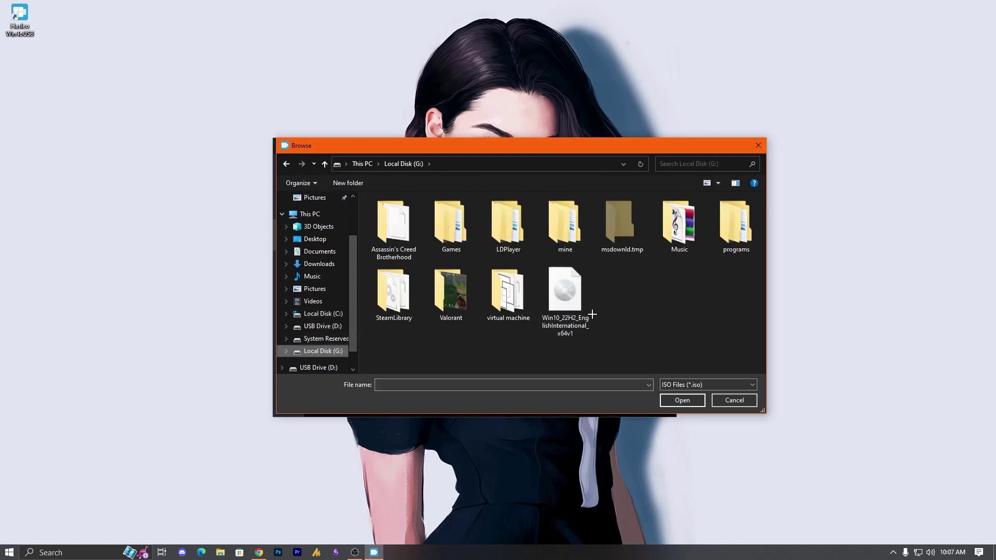
pyautogui.click(570, 319)
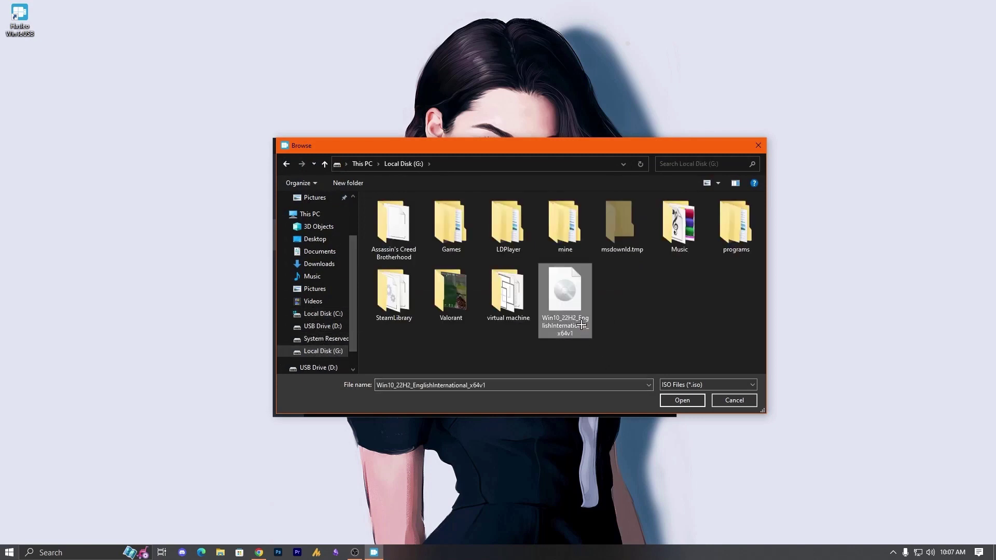
pyautogui.click(670, 400)
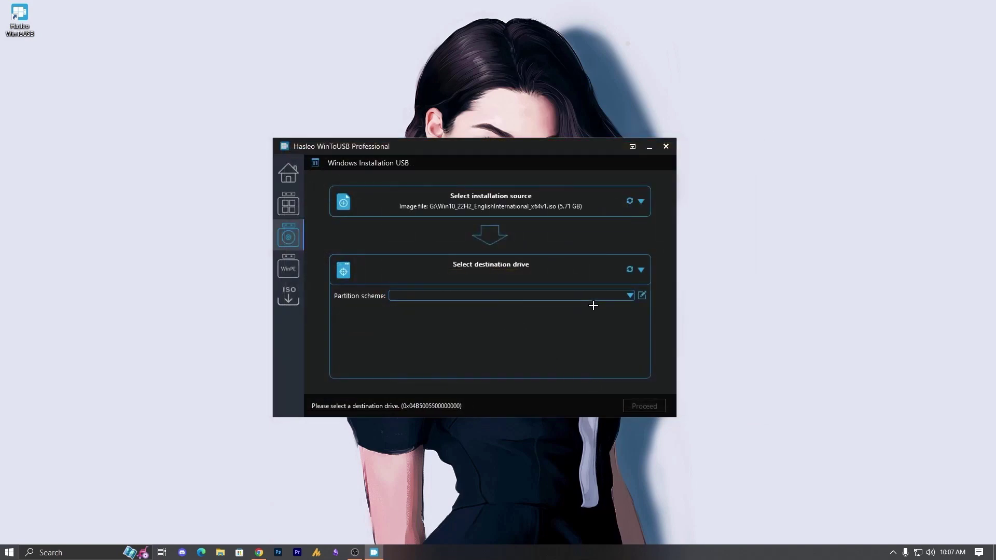
# Target Disk 2: SanDiskCruzer Force with MBR for BIOS and UEFI, then proceed
pyautogui.click(607, 273)
pyautogui.click(460, 304)
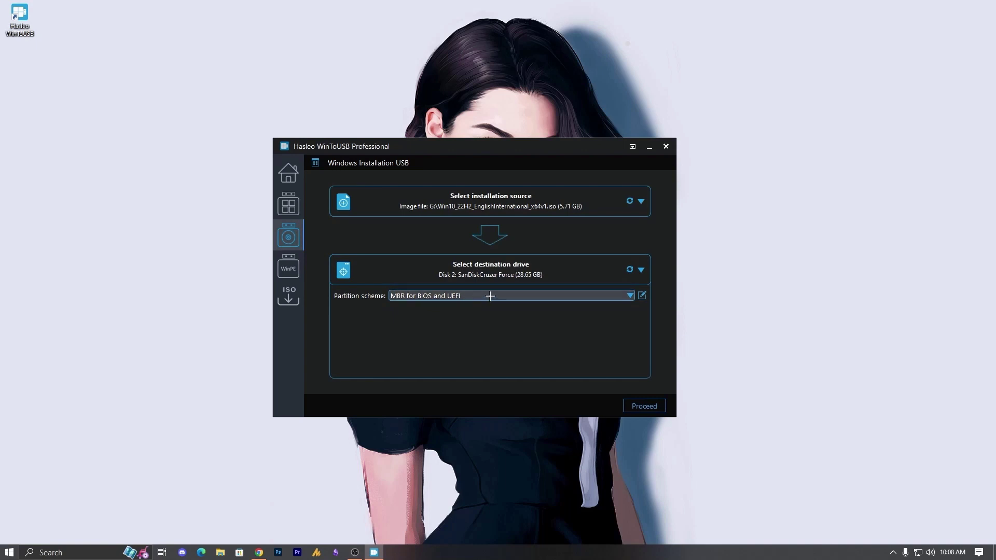
pyautogui.click(445, 296)
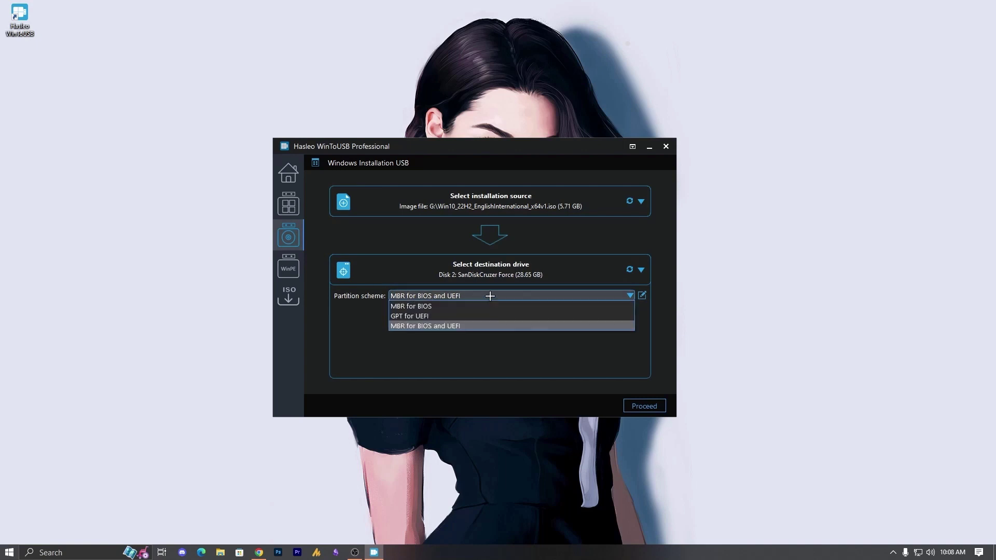
pyautogui.click(475, 327)
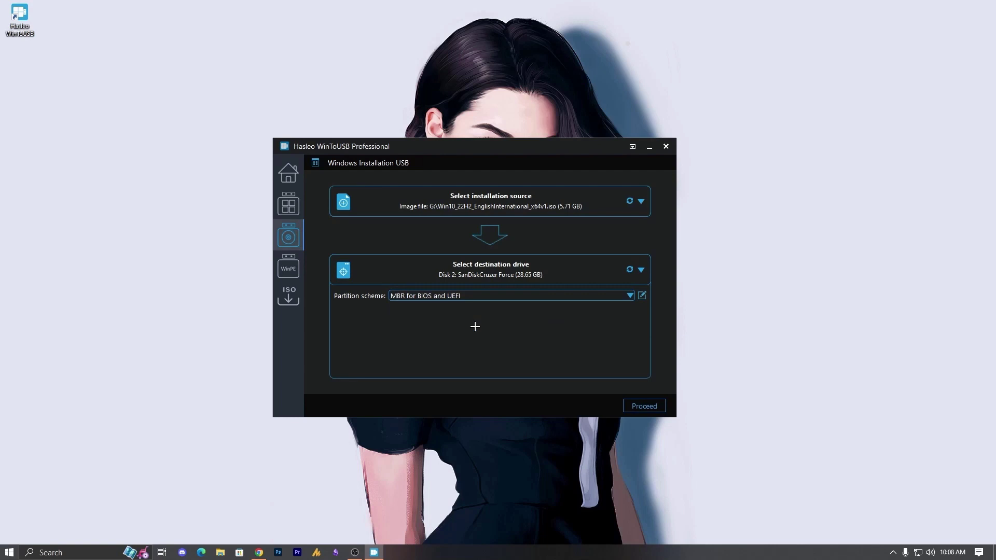
pyautogui.click(641, 407)
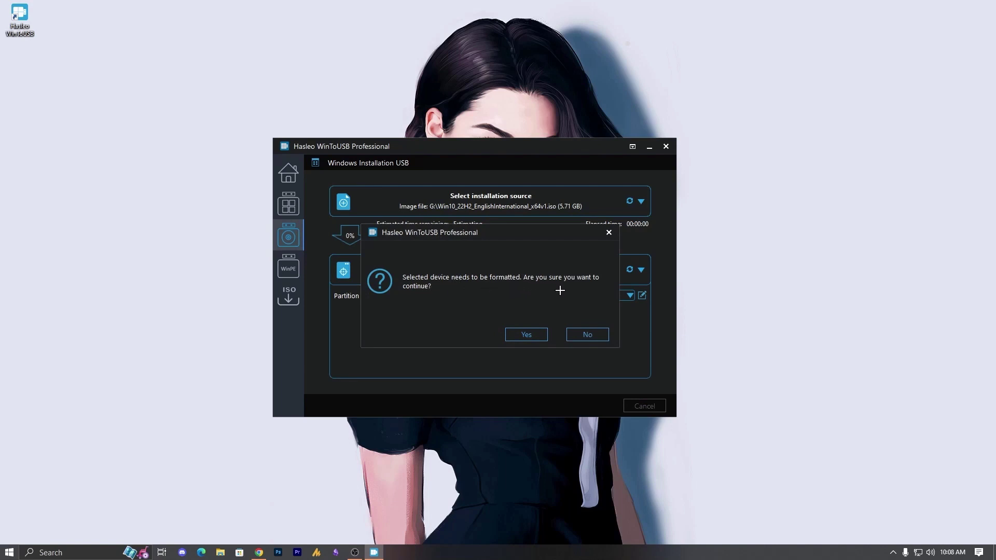
# Confirm formatting the SanDiskCruzer Force drive so the installation USB build starts
pyautogui.click(526, 335)
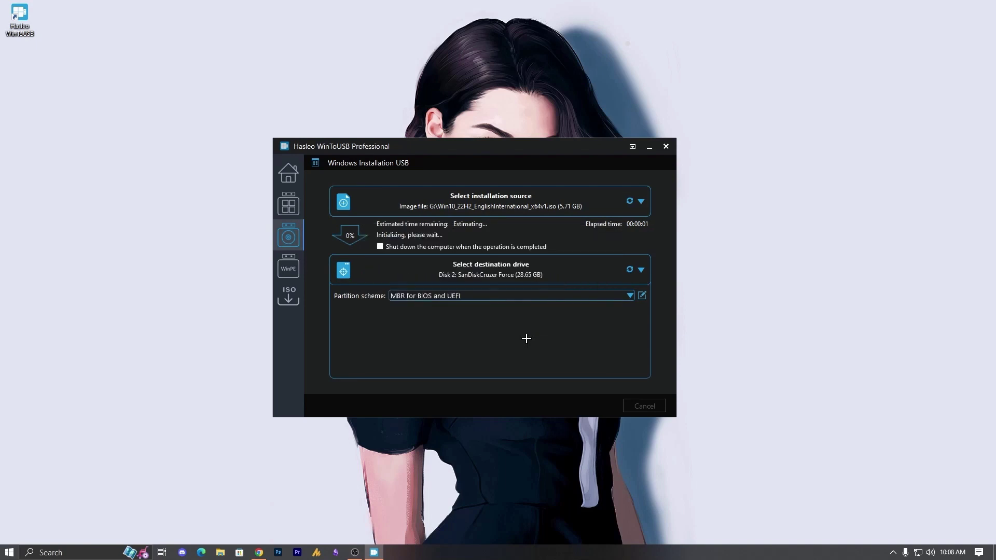